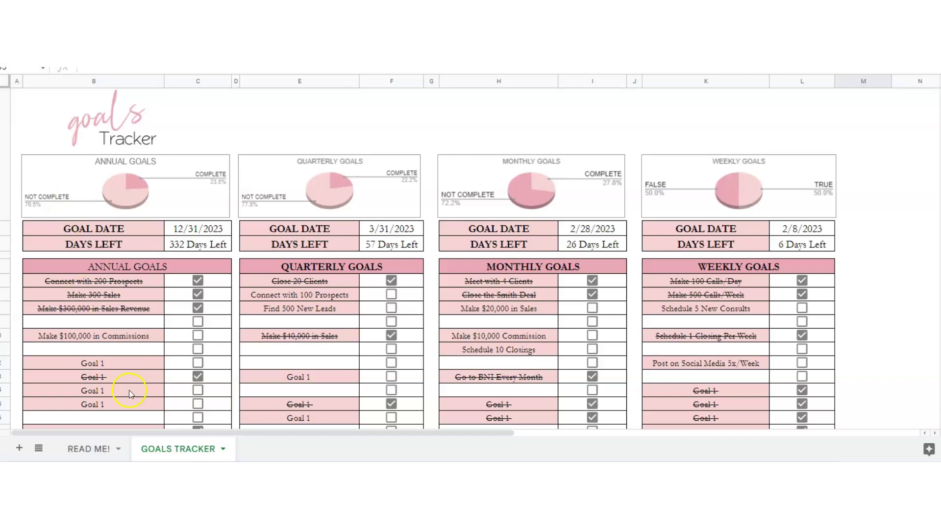
Uncheck Connect with 200 Prospects and Make 300 Sales, and toggle two lower annual goals
left_click(116, 265)
left_click(293, 265)
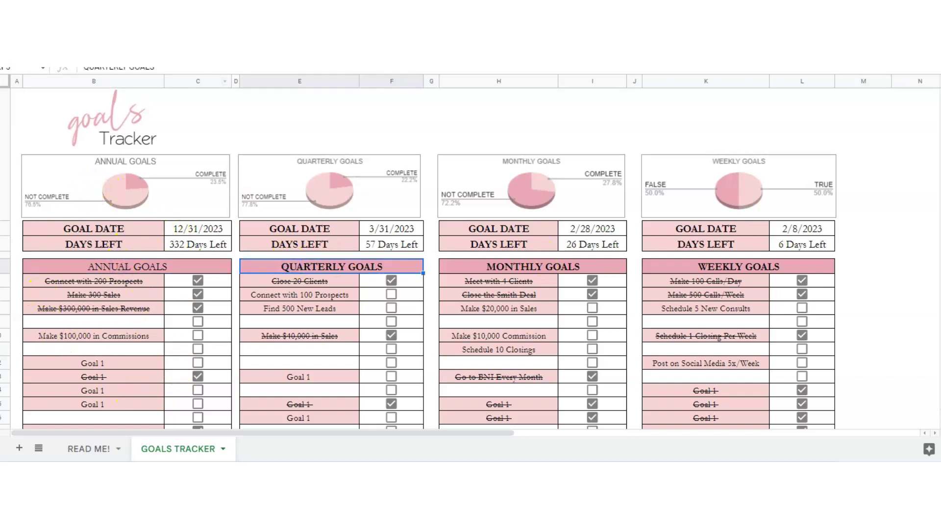
left_click(128, 267)
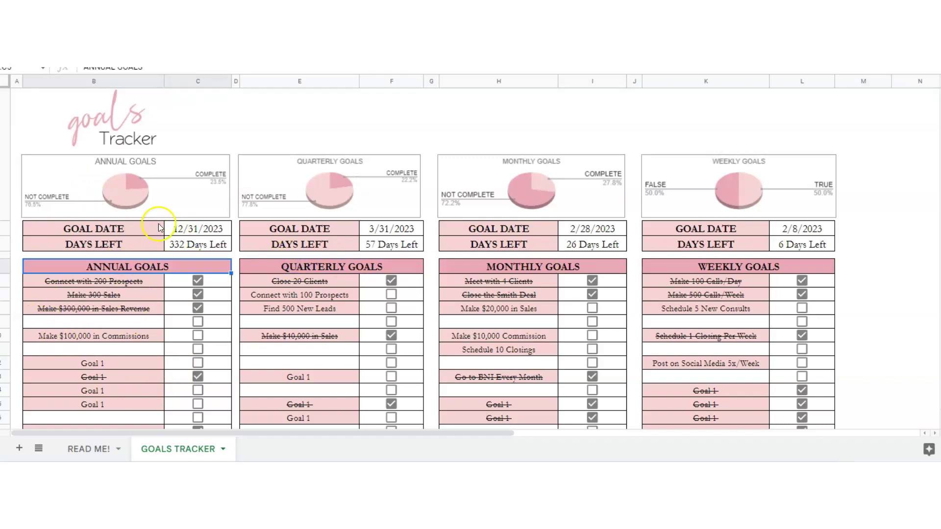
left_click(150, 191)
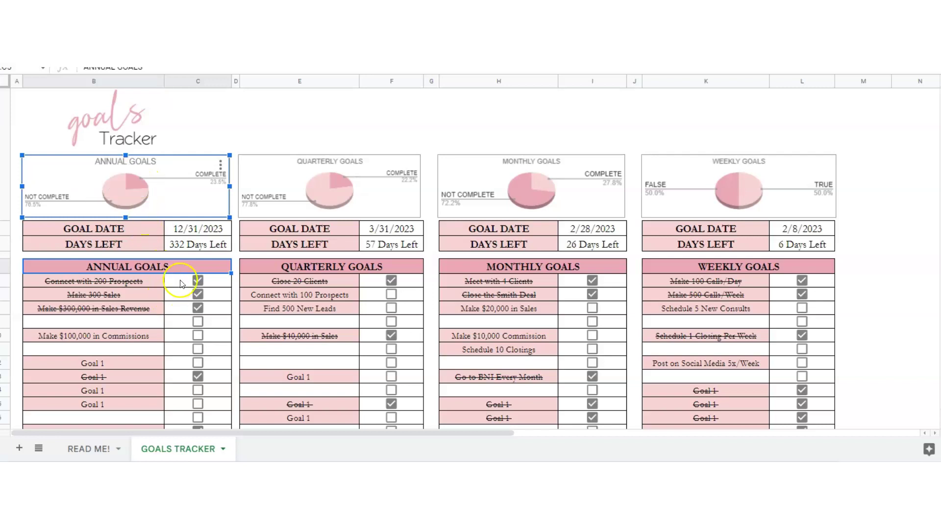
left_click(197, 281)
left_click(197, 295)
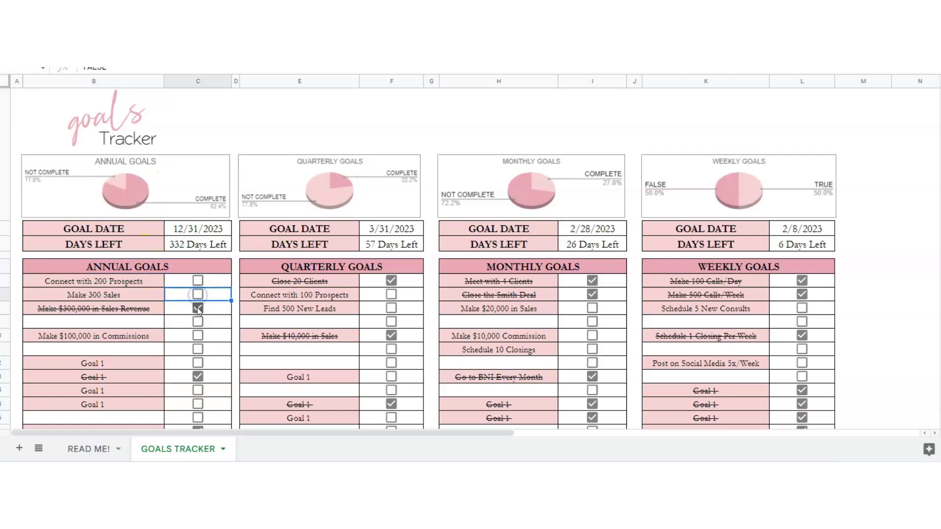
left_click(197, 336)
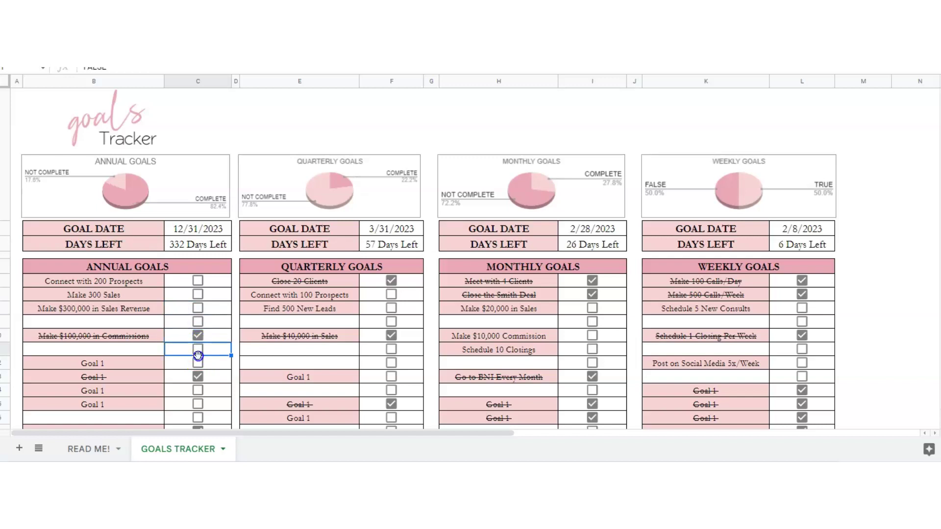
left_click(197, 363)
Tick the remaining annual goal checkboxes as complete
left_click(198, 321)
left_click(198, 308)
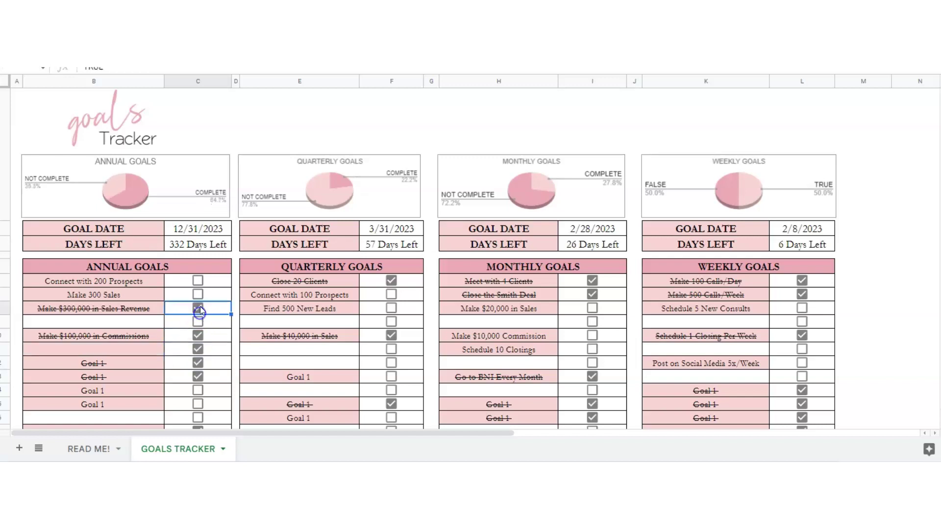
left_click(198, 281)
left_click(198, 391)
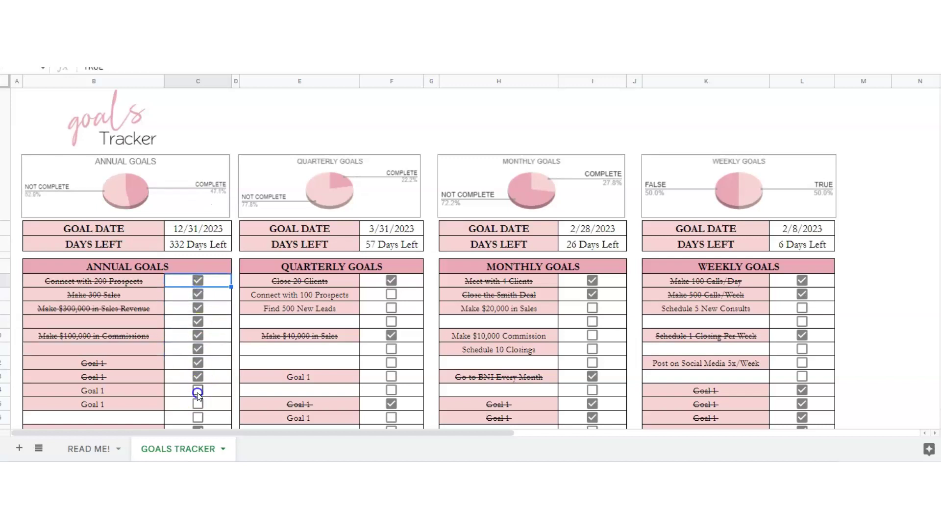
left_click(197, 418)
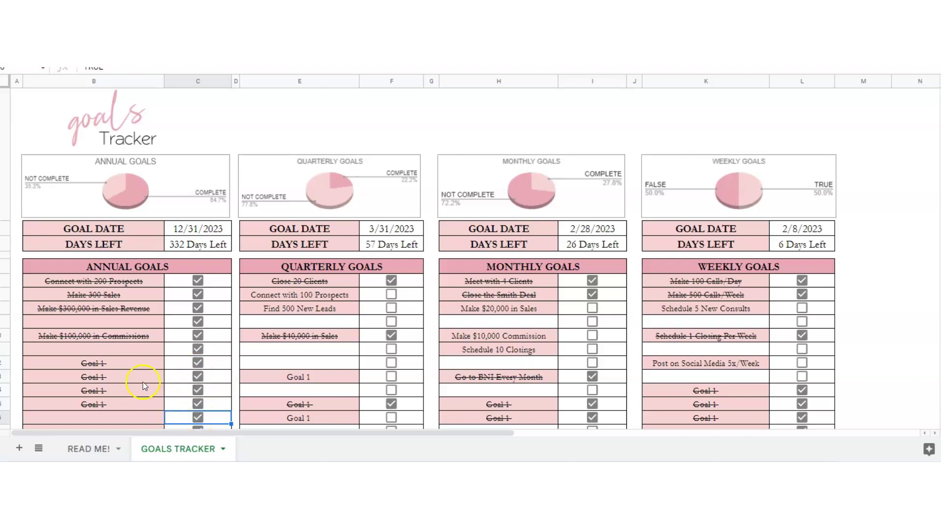
Untick the top and lower annual goals so they lose their strikethrough
left_click(197, 281)
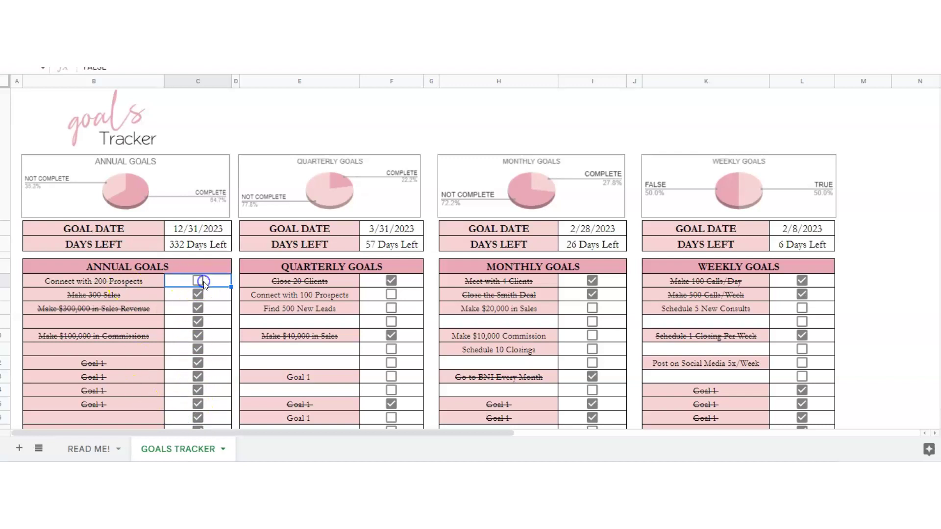
left_click(197, 309)
left_click(198, 321)
left_click(196, 350)
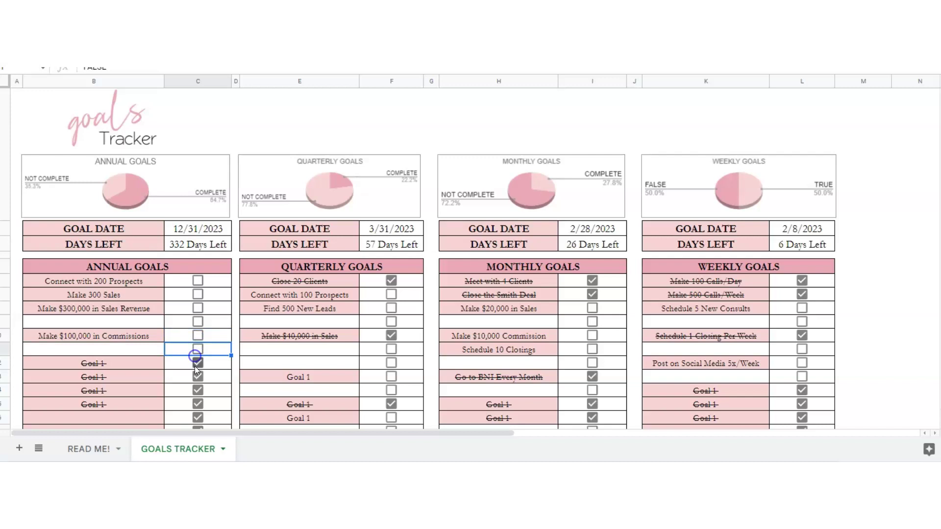
left_click(197, 363)
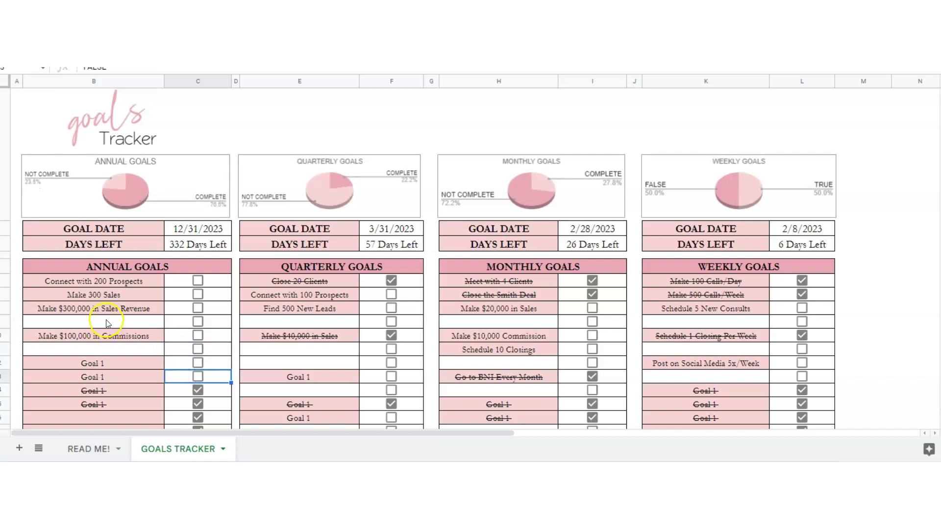
Enter 'Goal' in the empty annual row and tick it along with the goals above
left_click(132, 321)
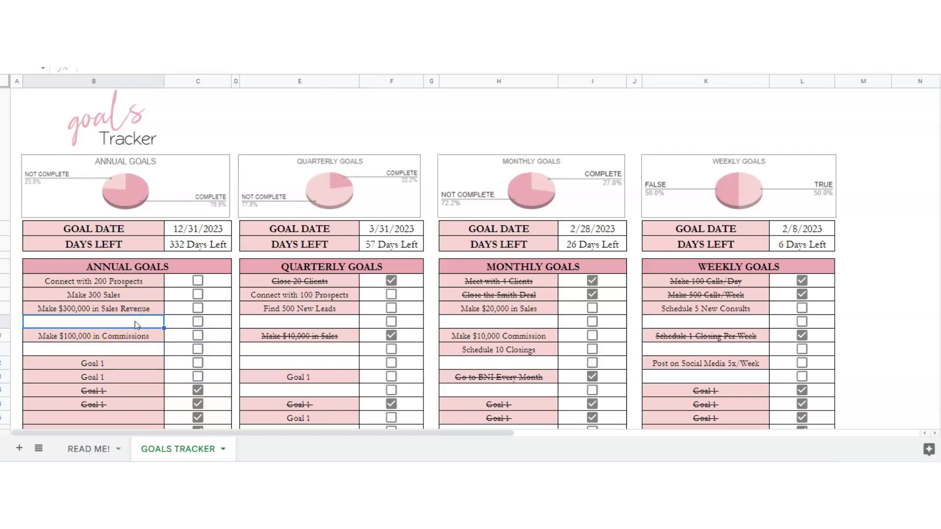
type("Goal")
key("Return")
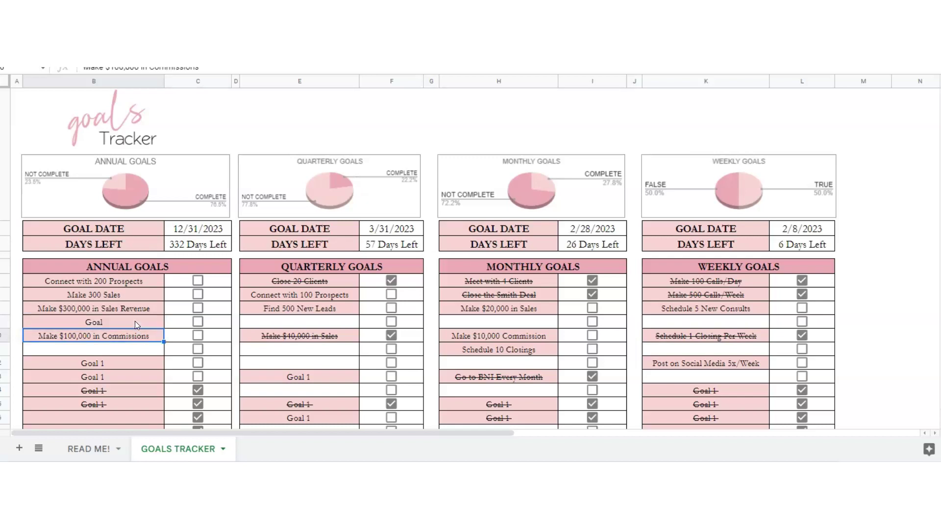
left_click(134, 322)
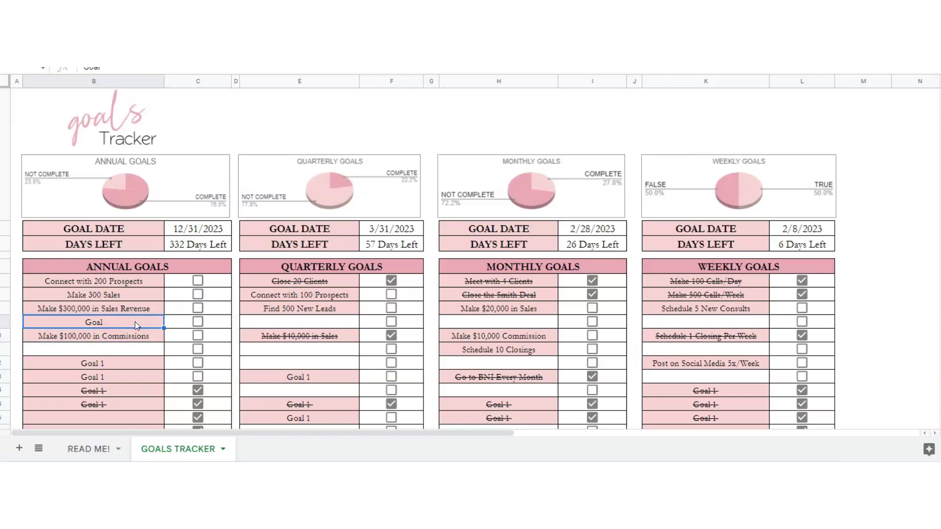
left_click(197, 321)
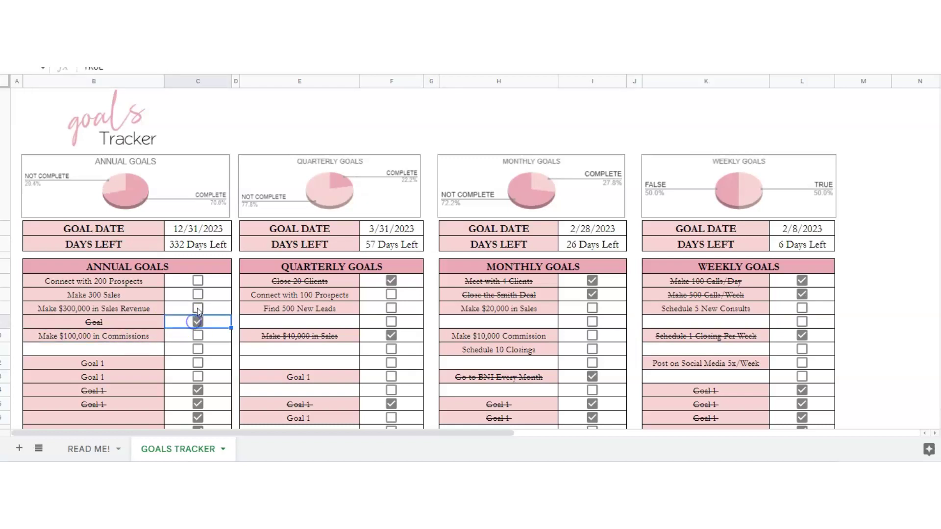
left_click(197, 308)
left_click(199, 294)
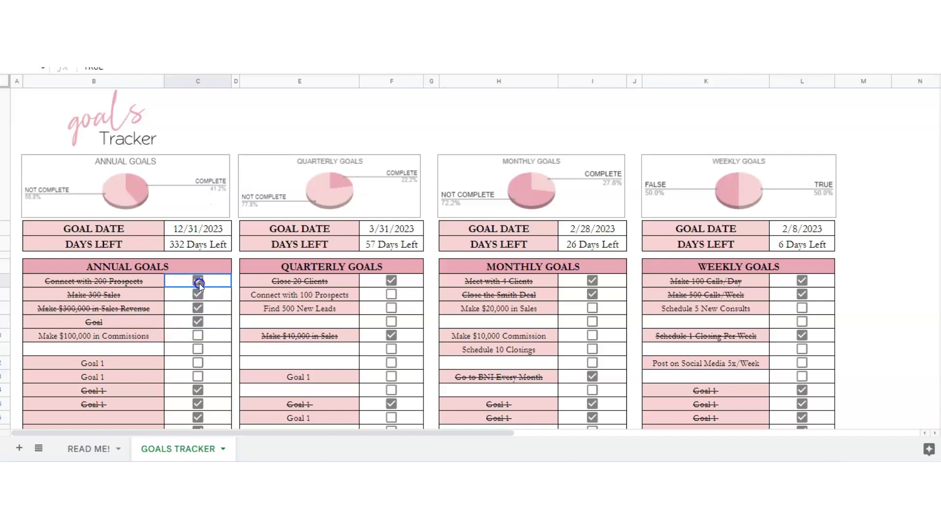
Add Goal 2, Goal 3 and Goal 4 in the following annual rows
left_click(106, 335)
type("Goal")
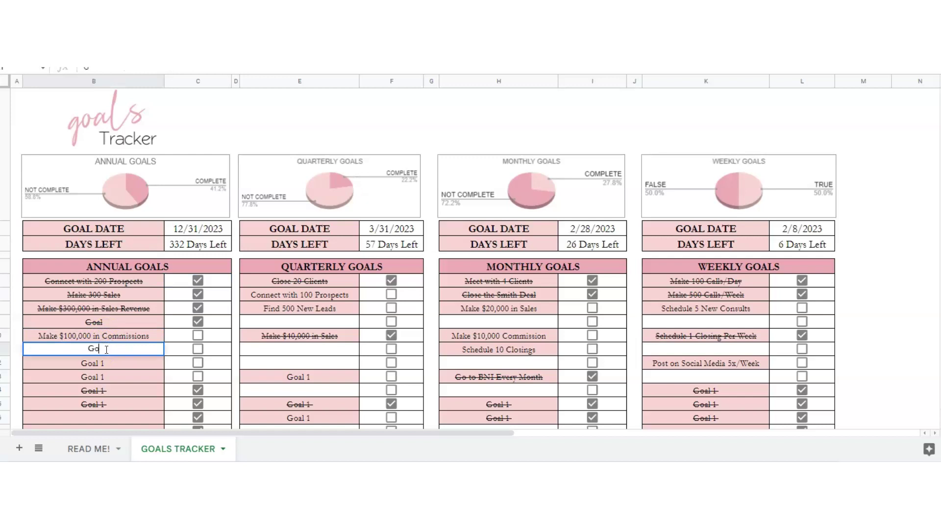
type(" 1")
key("Return")
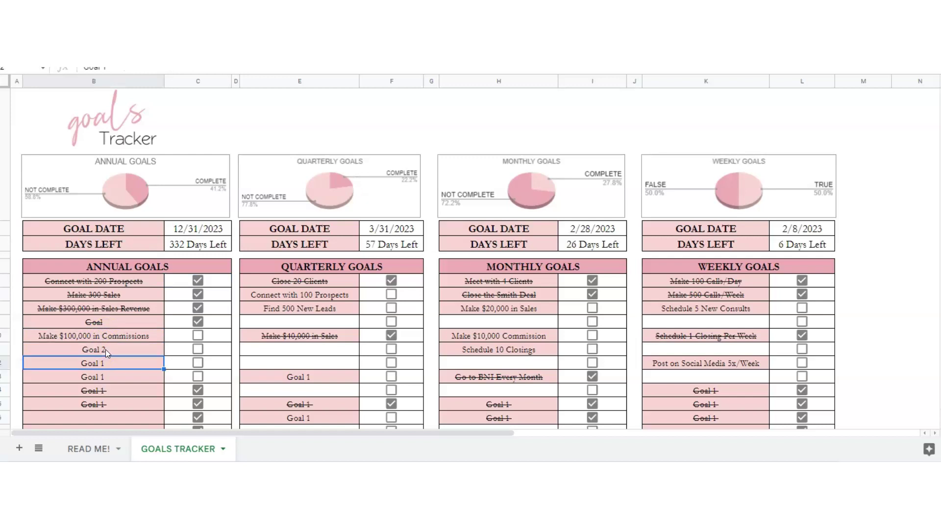
type("Go")
key("Return")
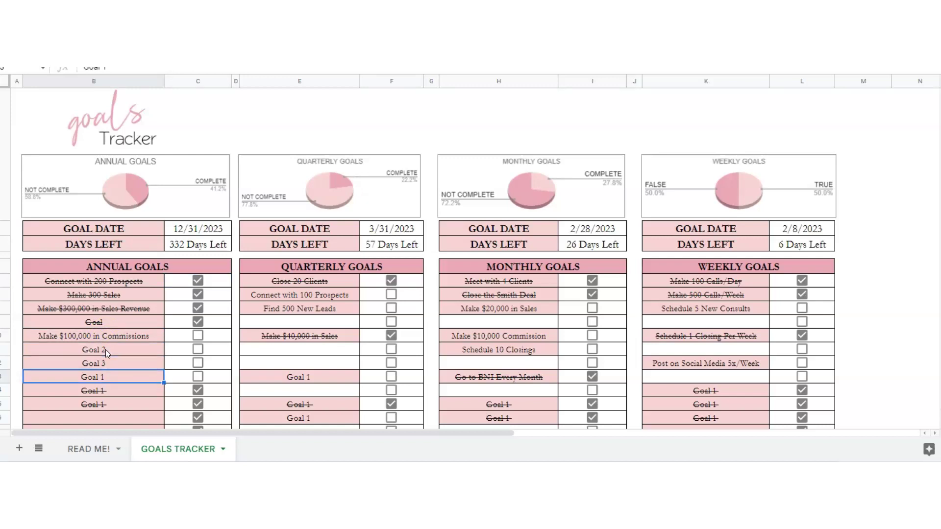
type("Goa")
key("Return")
scroll(140, 381, "down", 5)
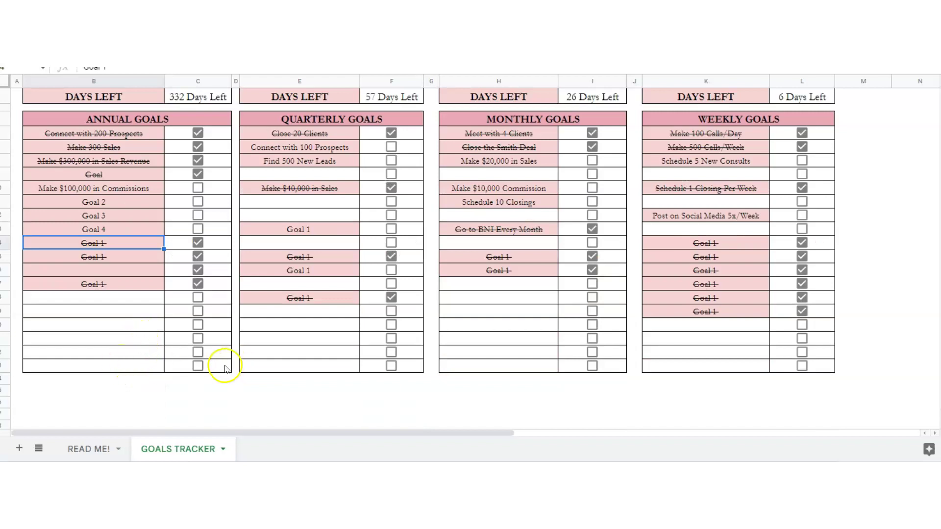
scroll(92, 342, "up", 1)
scroll(92, 342, "up", 5)
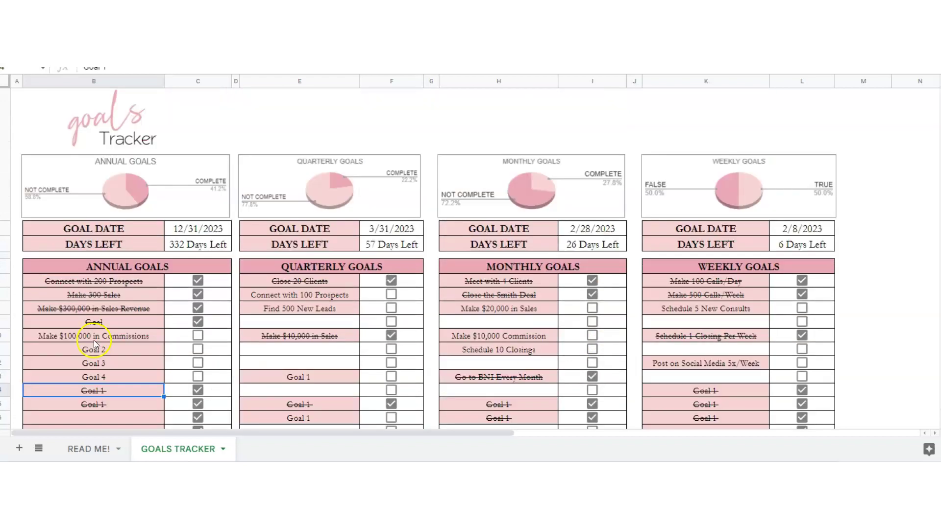
Change the annual goal date to 6/27/2024 with the date picker
double_click(189, 233)
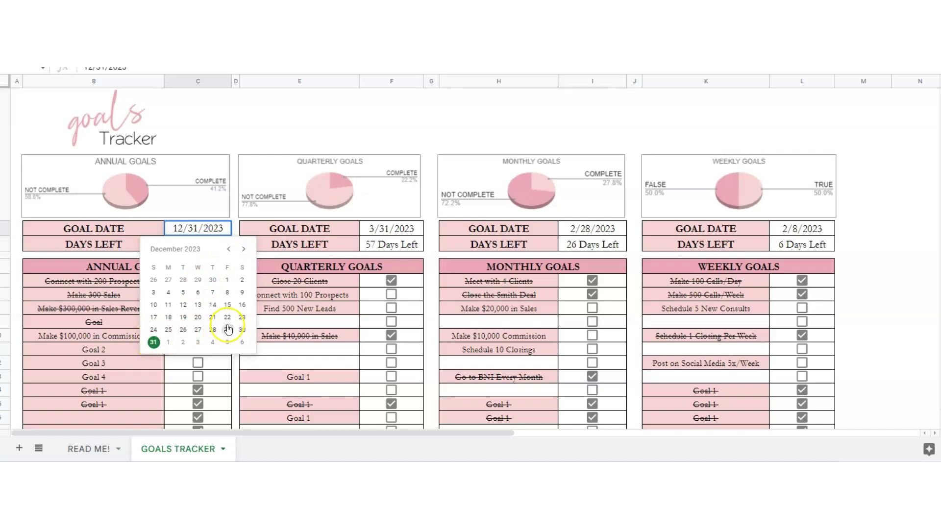
left_click(243, 250)
left_click(244, 250)
left_click(244, 251)
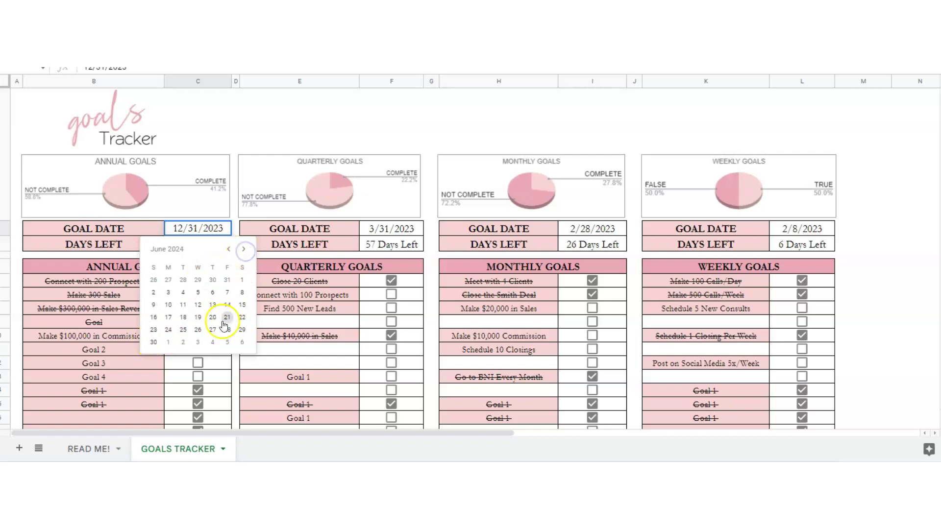
left_click(212, 330)
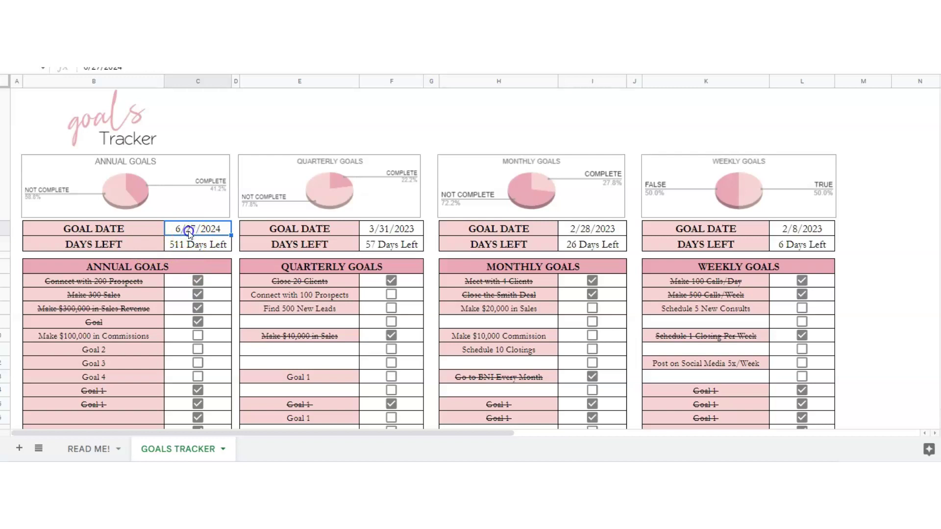
Set the annual goal date back to 12/31/2023
double_click(189, 233)
left_click(227, 249)
left_click(227, 248)
left_click(228, 249)
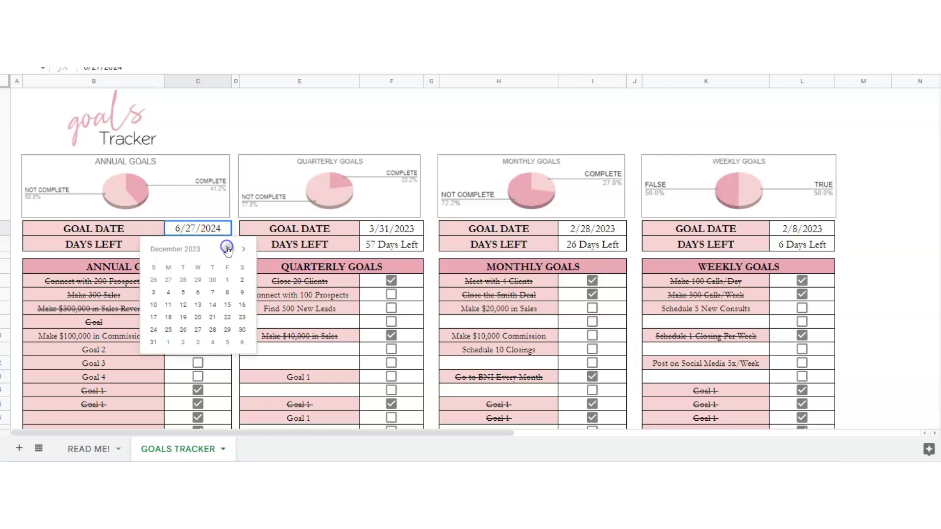
left_click(228, 250)
left_click(244, 249)
left_click(154, 342)
Select the quarterly goal date and the QUARTERLY, MONTHLY and WEEKLY GOALS headers
left_click(375, 234)
left_click(349, 271)
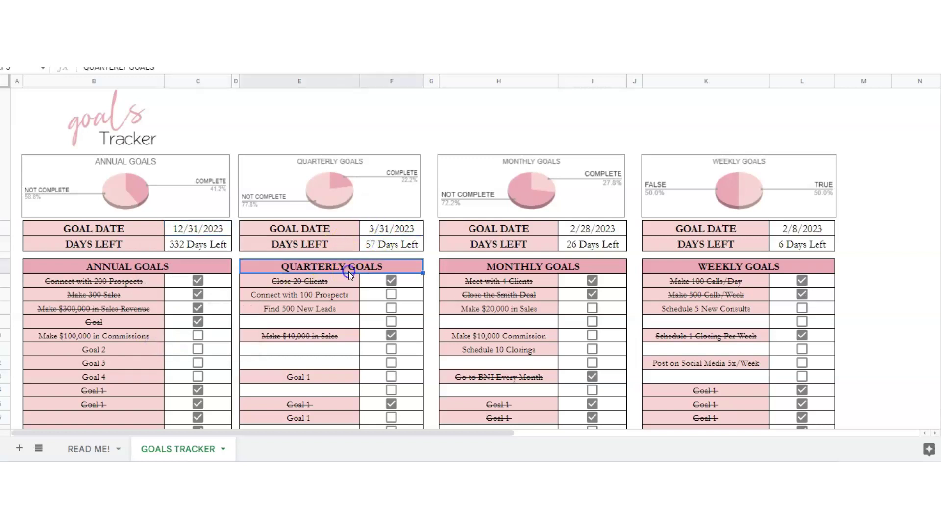
left_click(465, 267)
left_click(730, 267)
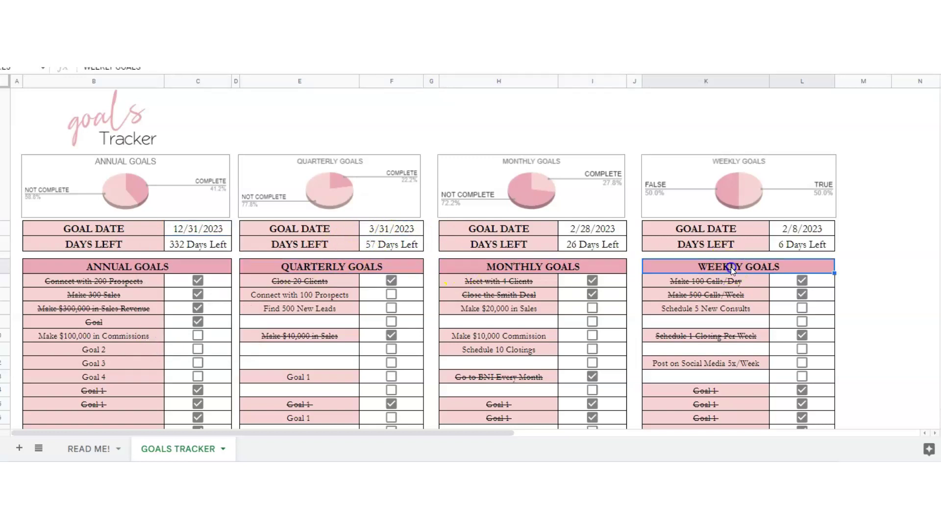
left_click(333, 269)
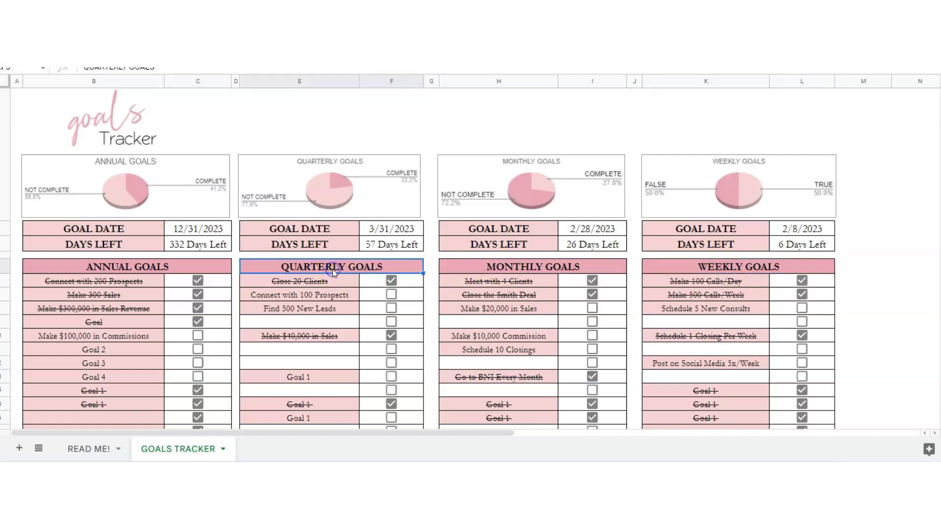
Replace QUARTERLY with SEMI-ANNUAL in the section header
double_click(332, 269)
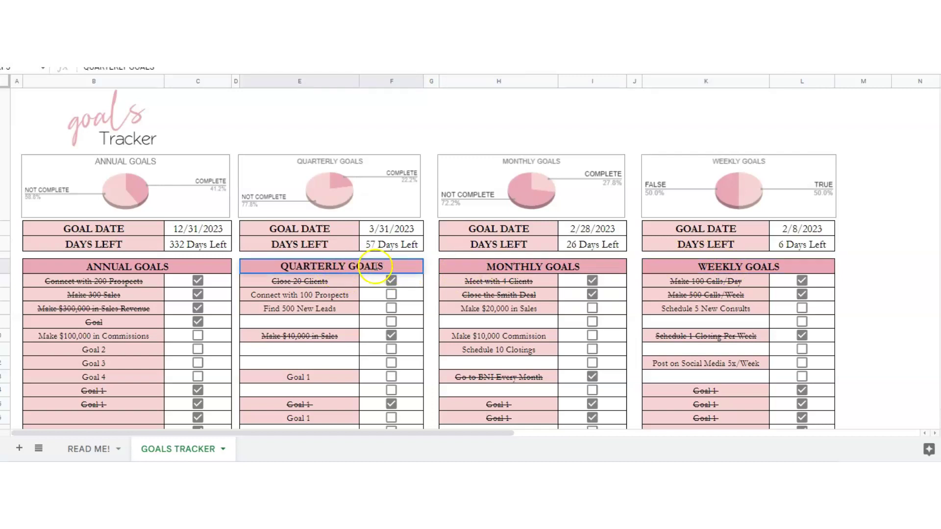
left_click_drag(344, 267, 274, 268)
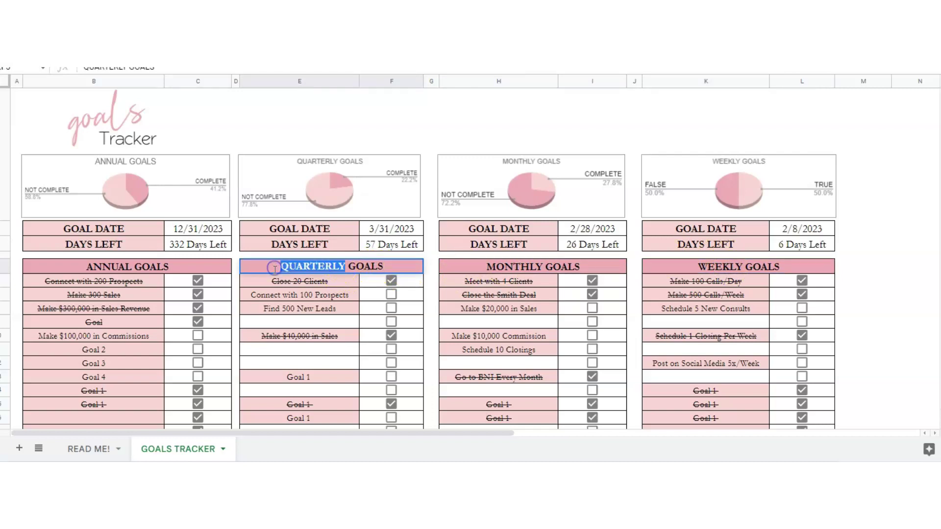
type("SEMI")
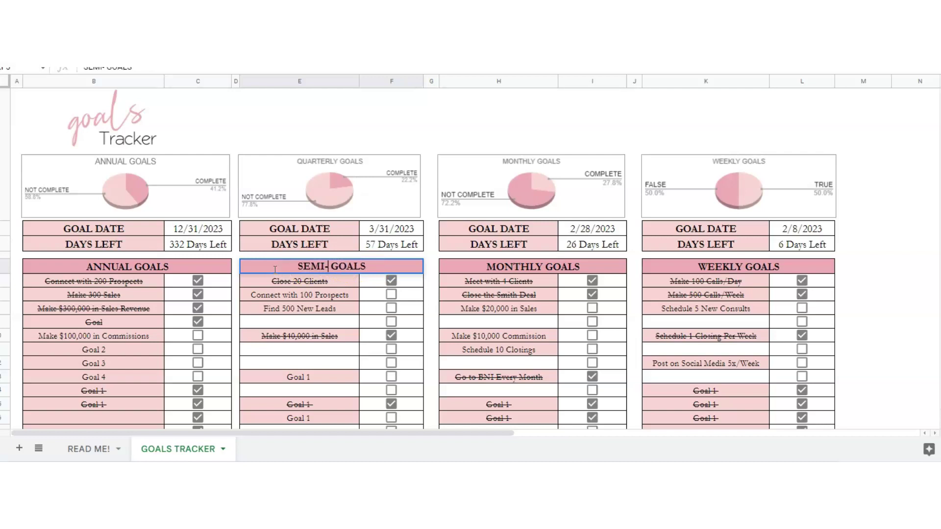
type("-ANNUAL")
key("Return")
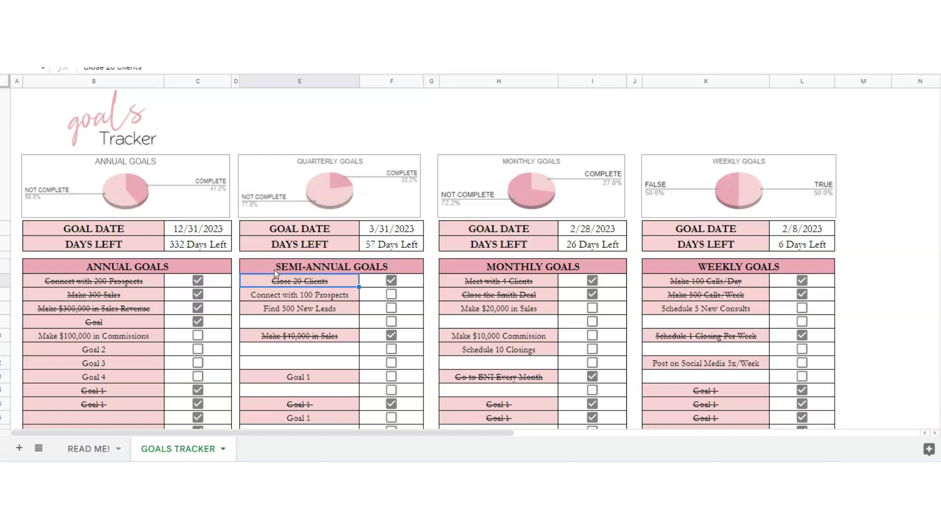
left_click(274, 270)
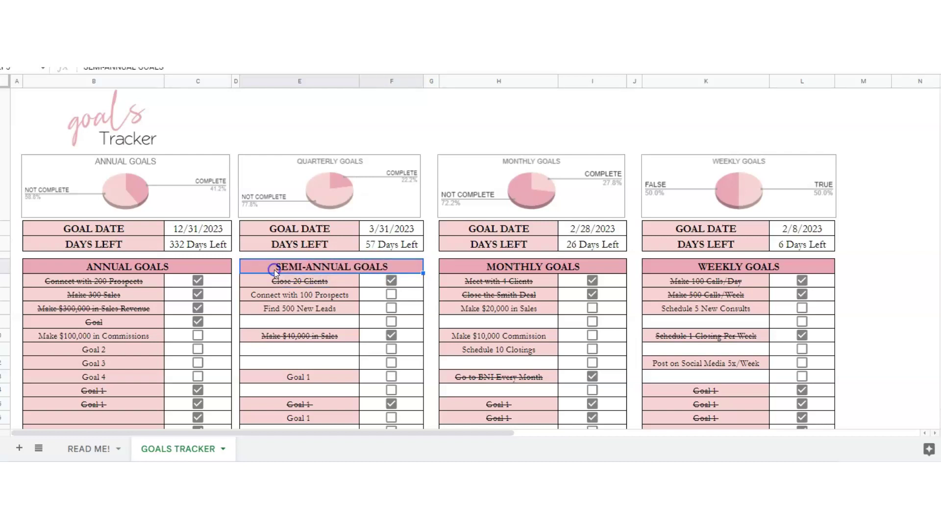
Edit the quarterly pie chart and select its QUARTERLY GOALS title for replacement
double_click(314, 162)
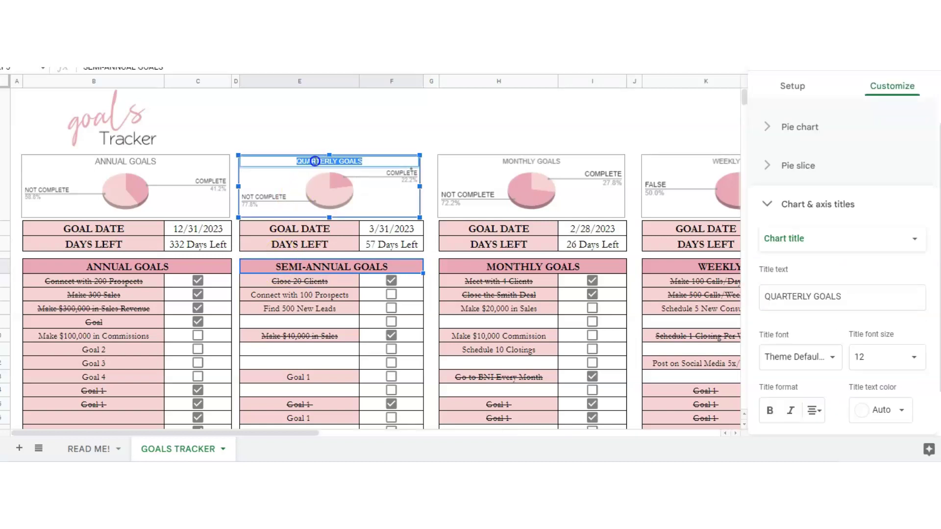
left_click(828, 298)
left_click_drag(846, 298, 750, 296)
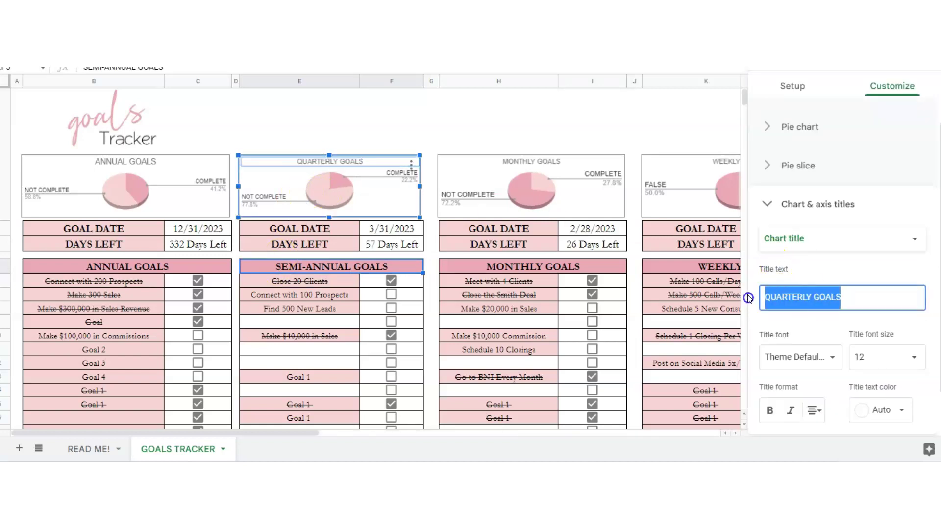
type("SEM")
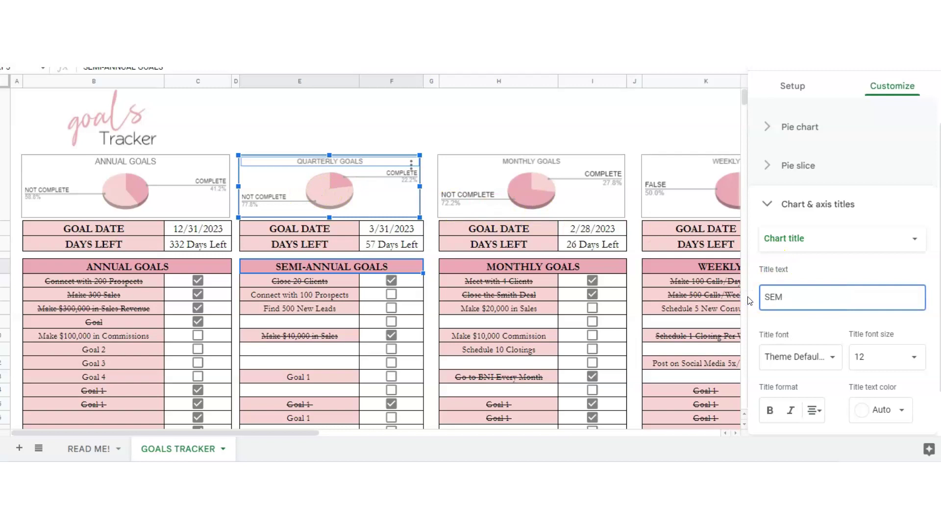
type("I-ANNUAL")
type(" GOALS")
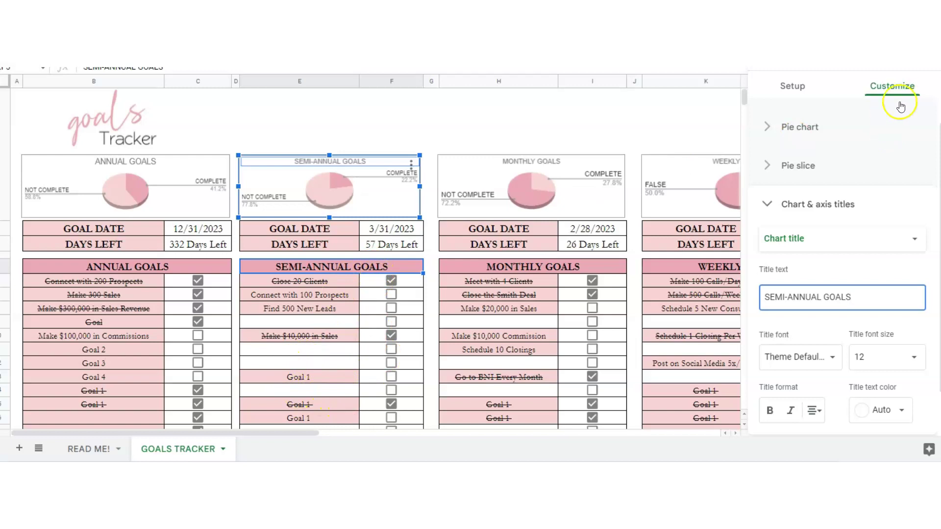
Close the chart editor, tick Schedule 5 New Consults, and untick the empty weekly row
left_click(924, 77)
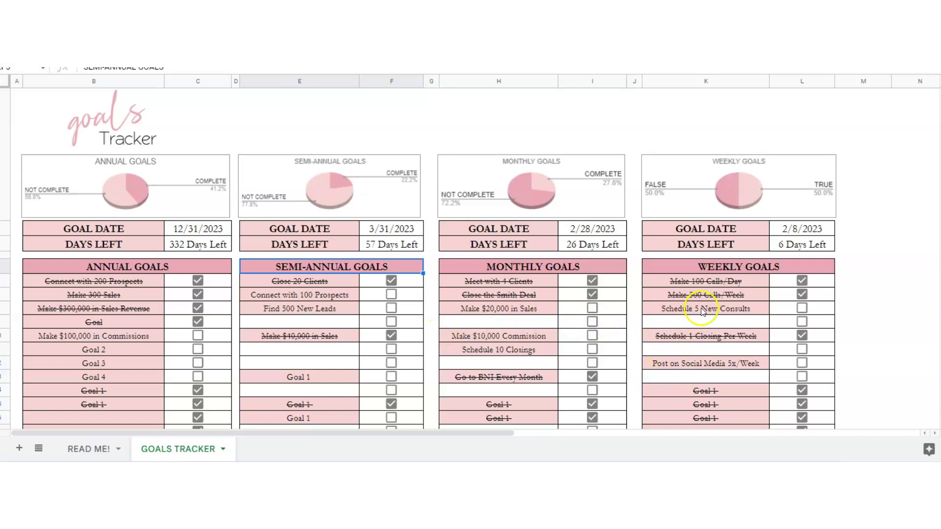
left_click(801, 308)
left_click(801, 322)
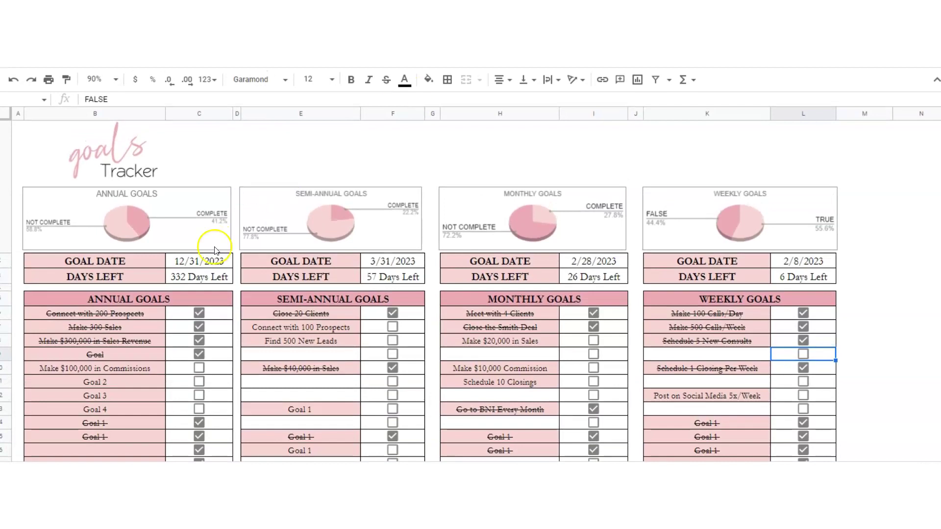
Fill the GOAL DATE and DAYS LEFT labels green, then switch to a pink shade
left_click_drag(137, 260, 135, 276)
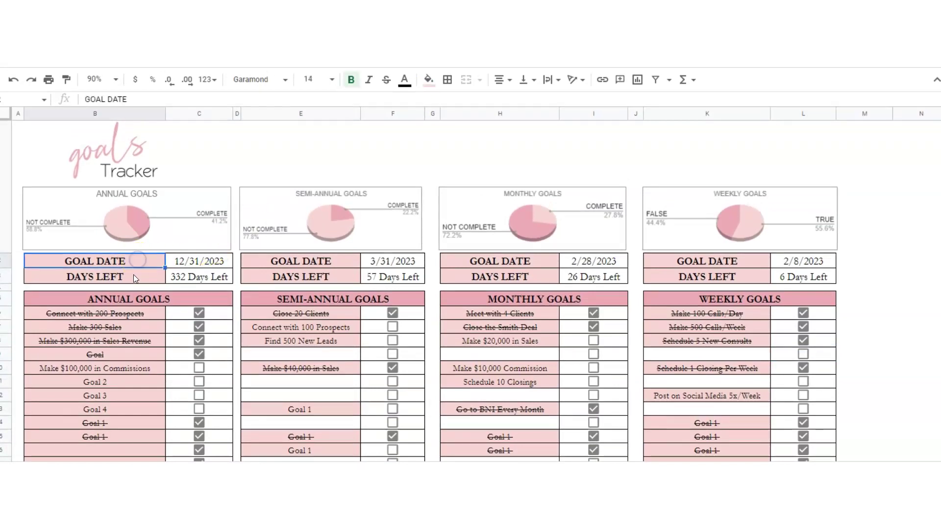
left_click(427, 79)
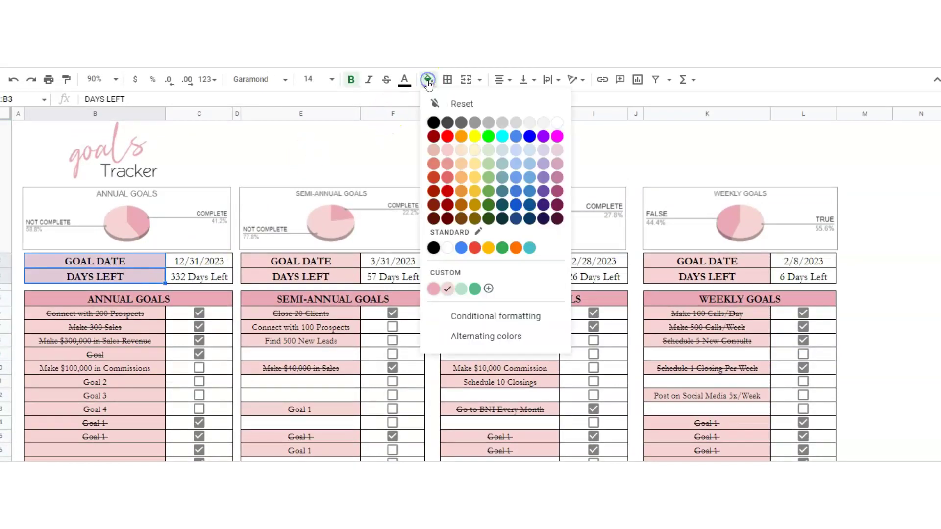
left_click(474, 289)
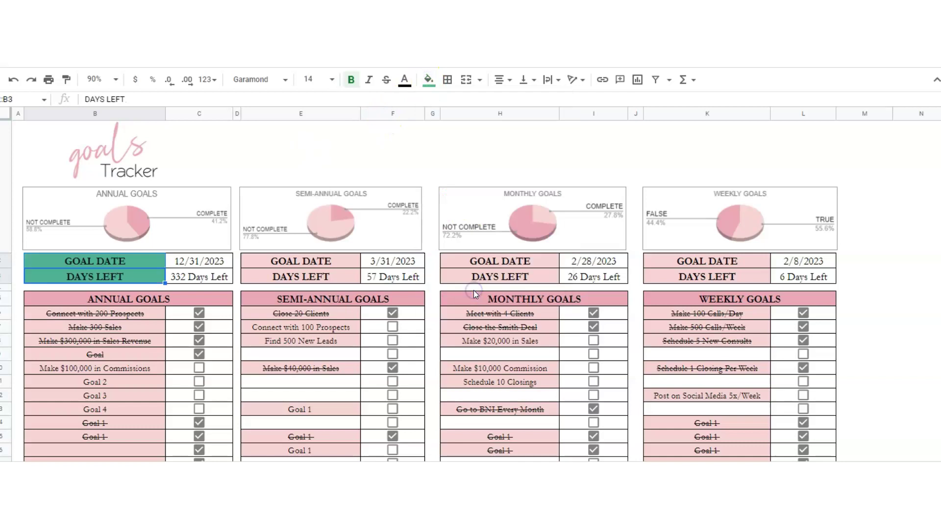
left_click(427, 80)
left_click(431, 290)
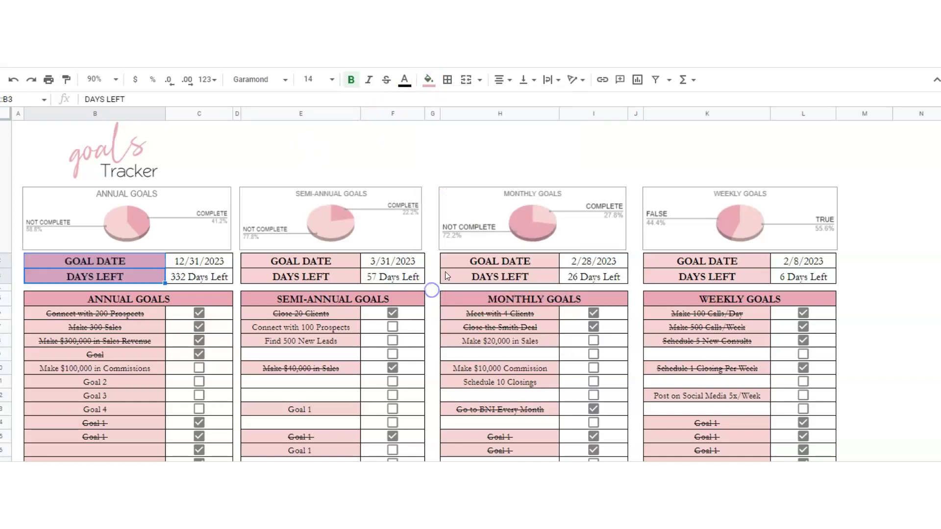
left_click(428, 80)
left_click(443, 285)
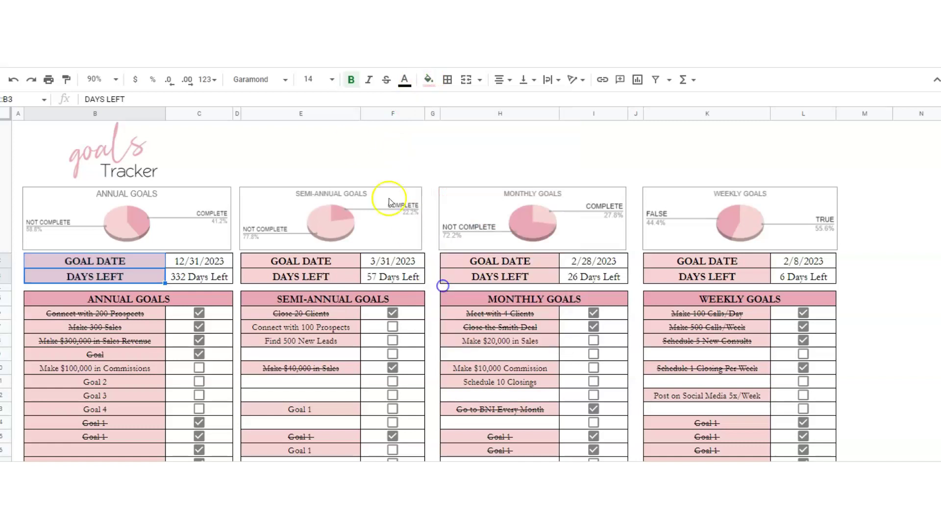
left_click(353, 139)
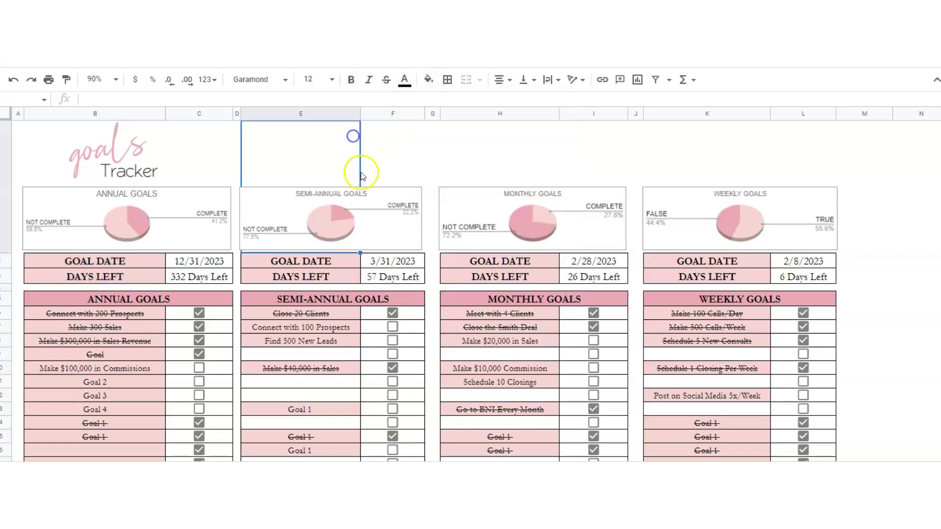
Colour the annual chart's TRUE slice green, then change it to pink
double_click(138, 222)
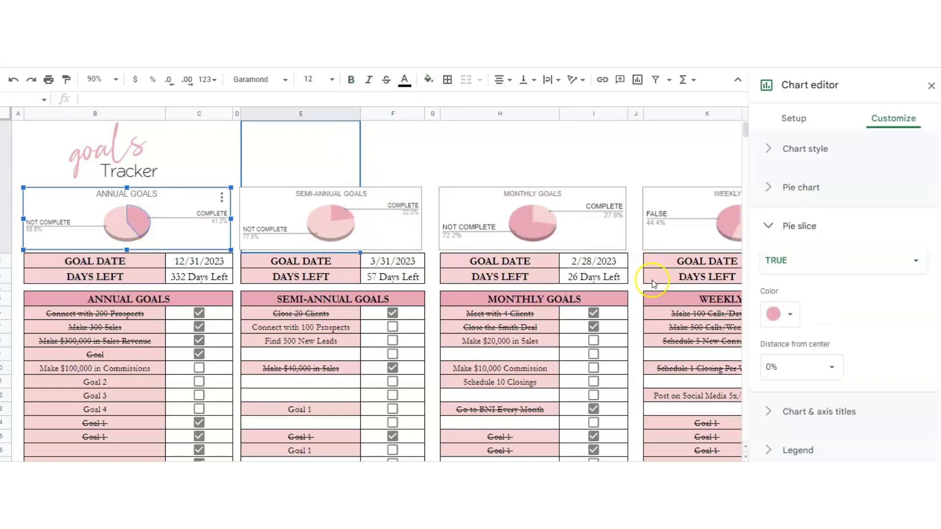
left_click(780, 314)
left_click(813, 287)
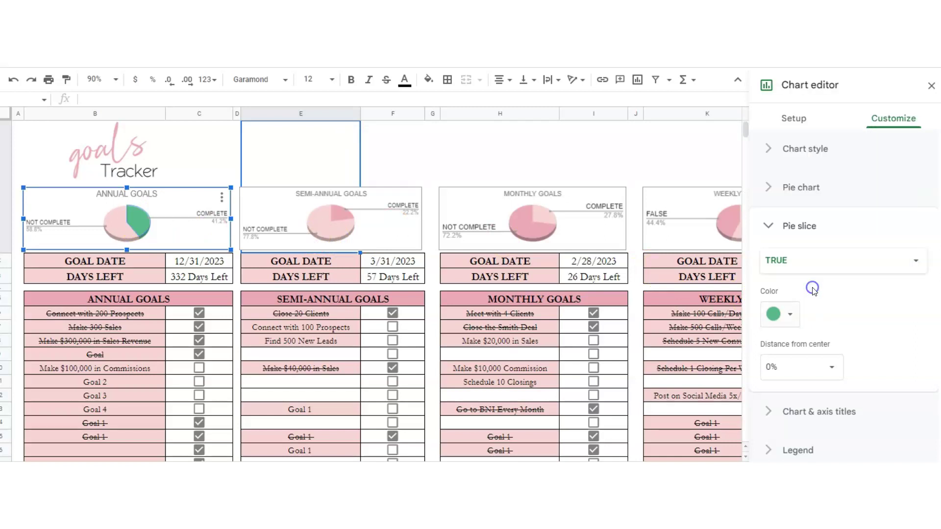
left_click(791, 314)
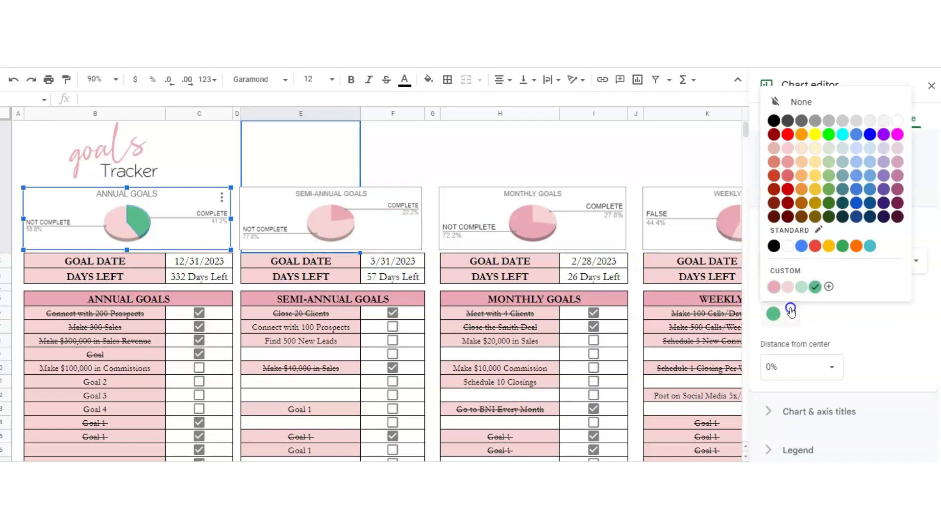
left_click(774, 286)
left_click(537, 152)
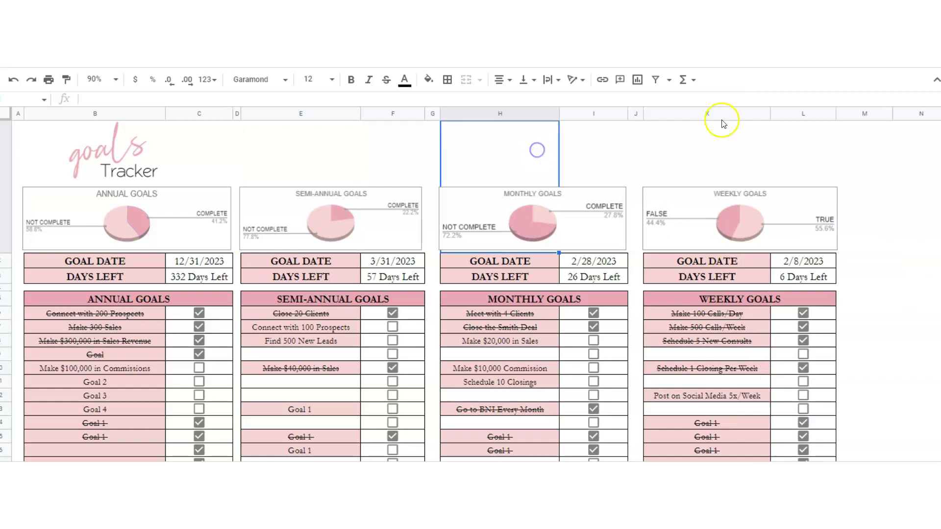